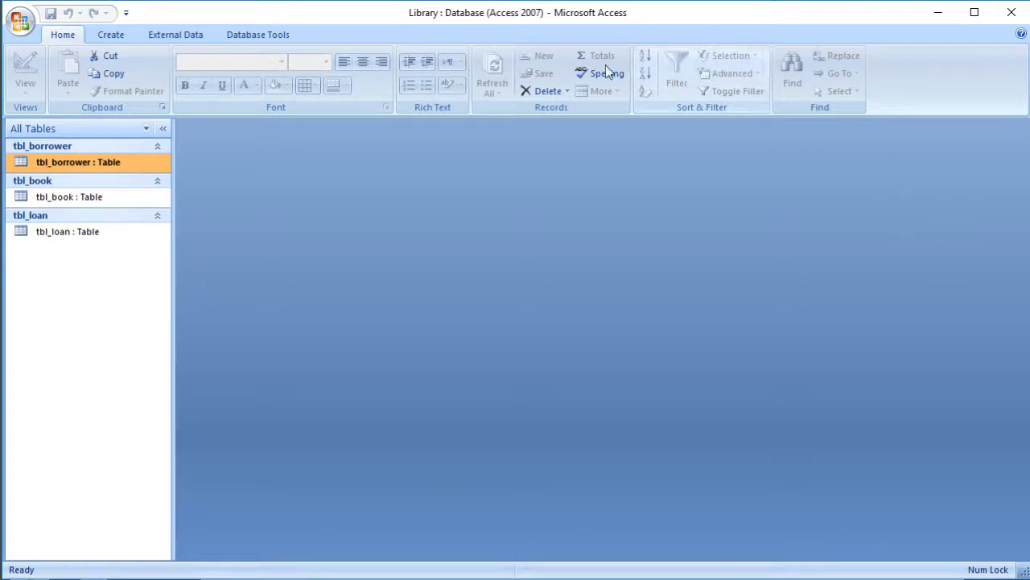
Start a new table in Table Design with a first field named number of type Number
left_click(107, 37)
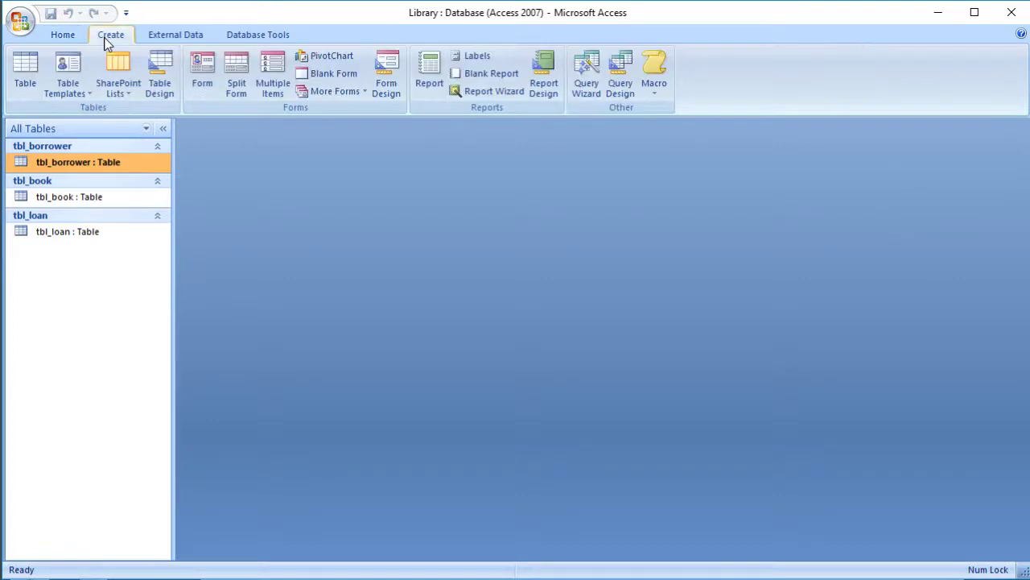
left_click(161, 79)
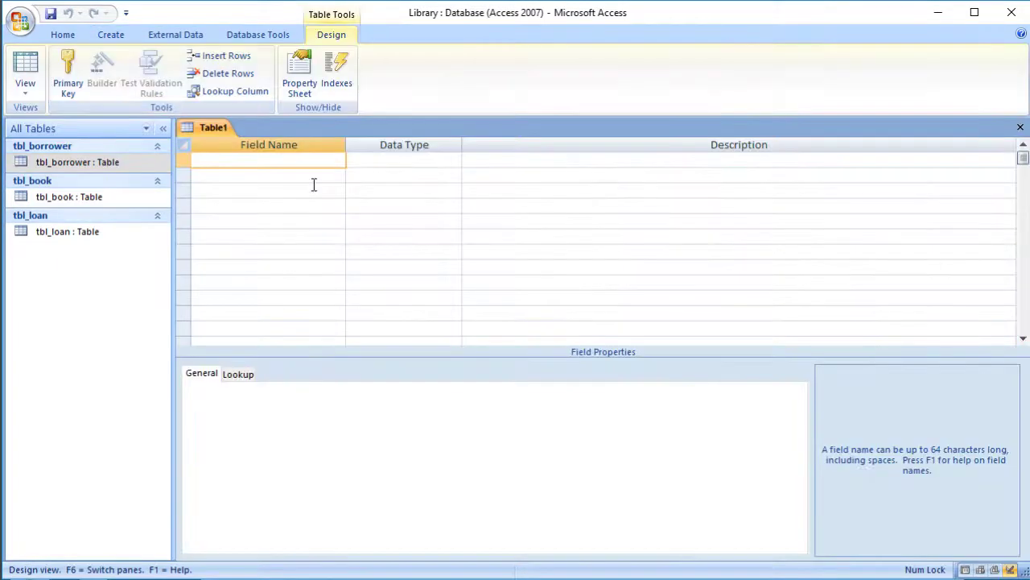
type("number")
left_click(396, 158)
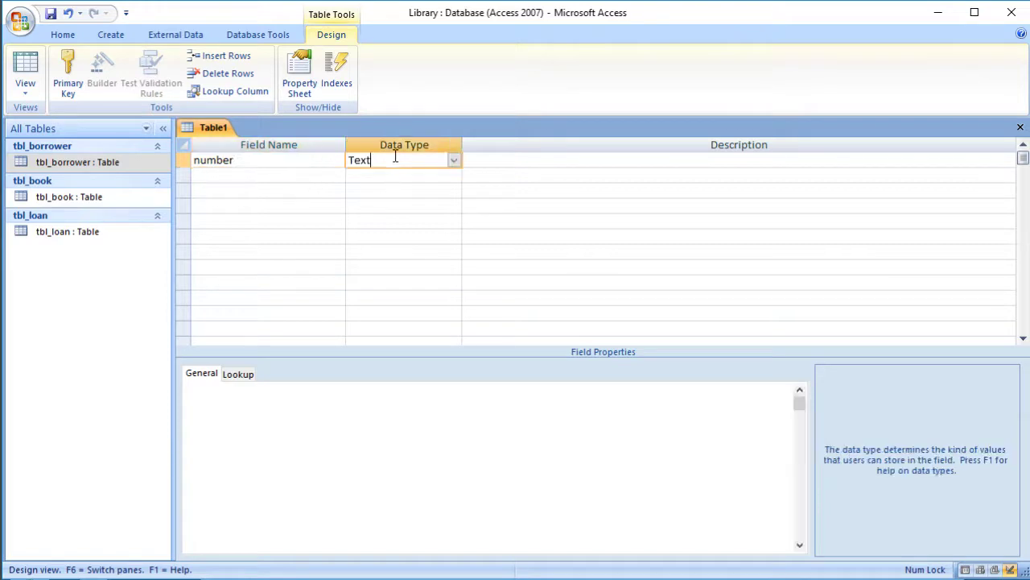
left_click(453, 160)
left_click(414, 208)
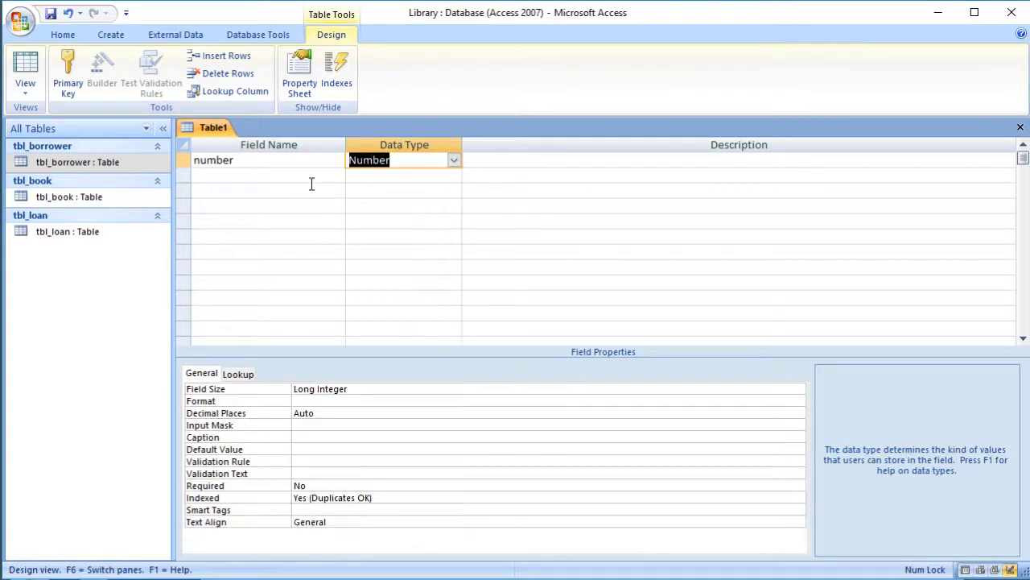
Add a second Text field, renaming it from the reserved name text to word
left_click(297, 175)
type("tex")
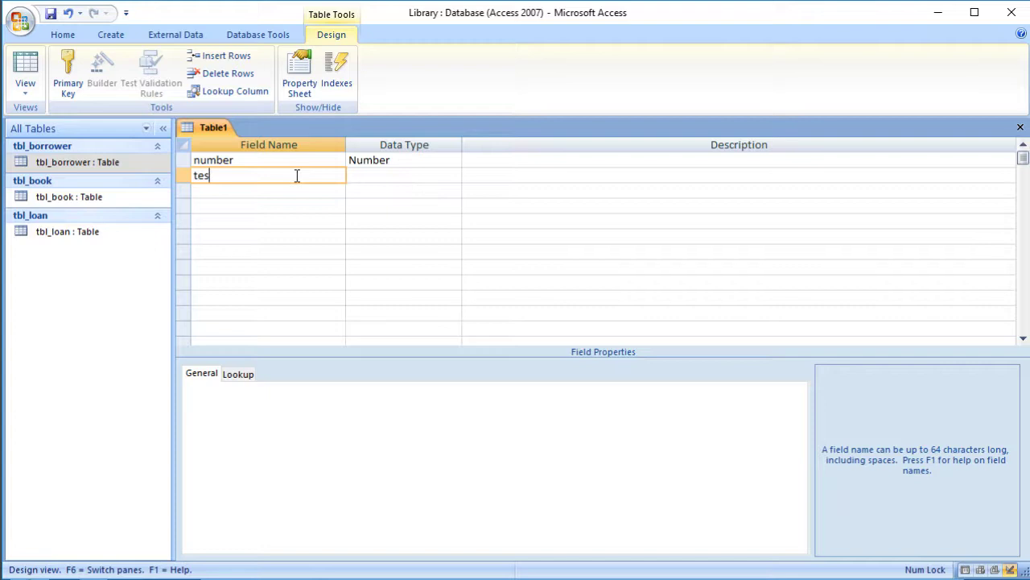
key("BackSpace")
type("xt")
left_click(394, 176)
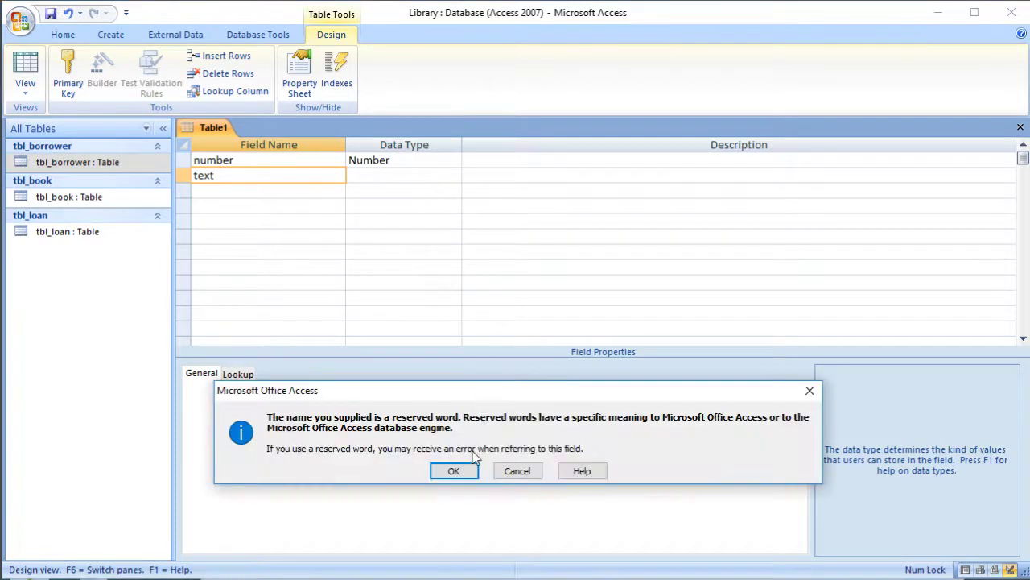
left_click(514, 473)
key("BackSpace")
key("BackSpace")
key("BackSpace")
key("BackSpace")
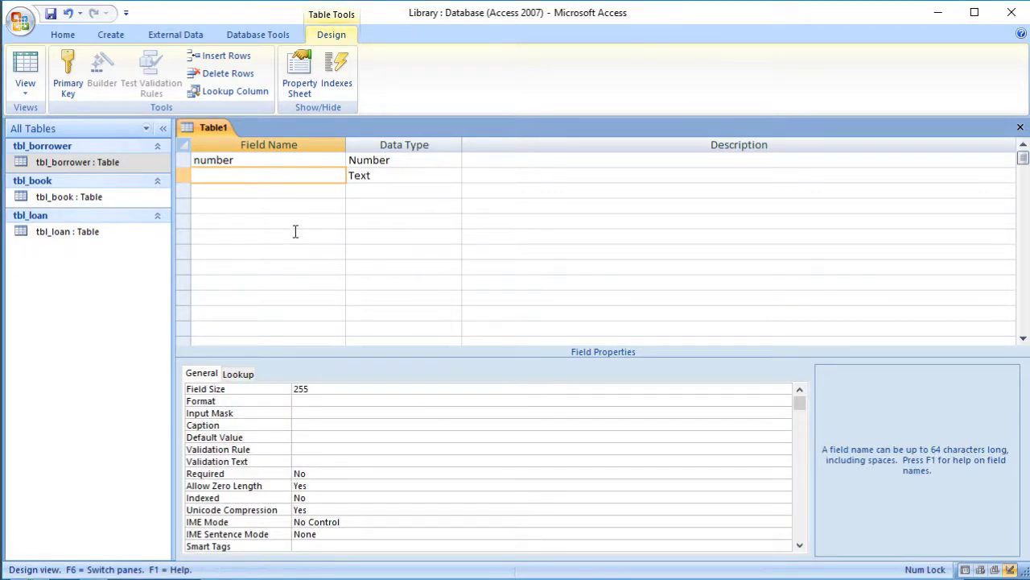
type("word")
left_click(425, 175)
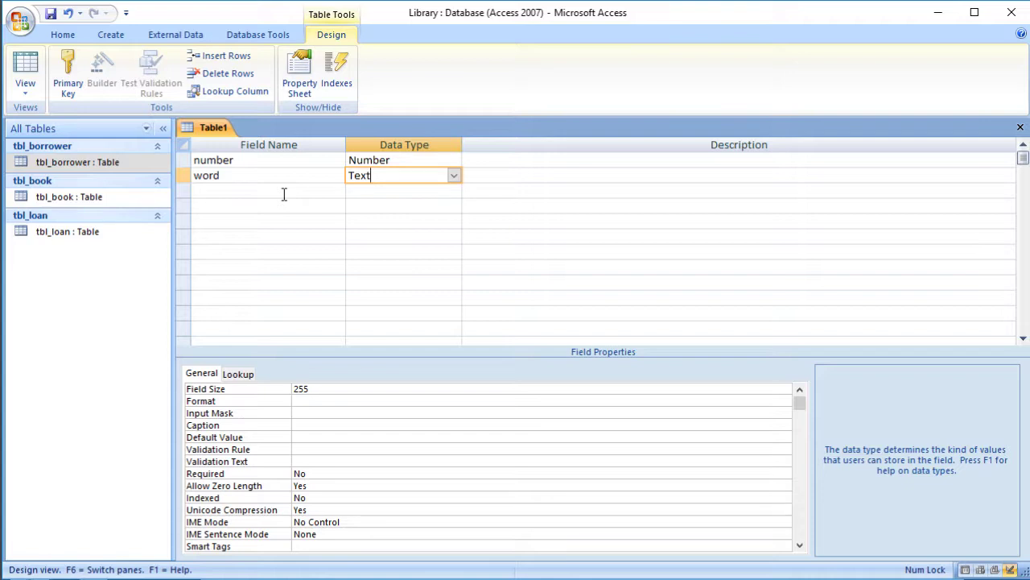
Save the table as test without a primary key and switch to datasheet view
left_click(35, 74)
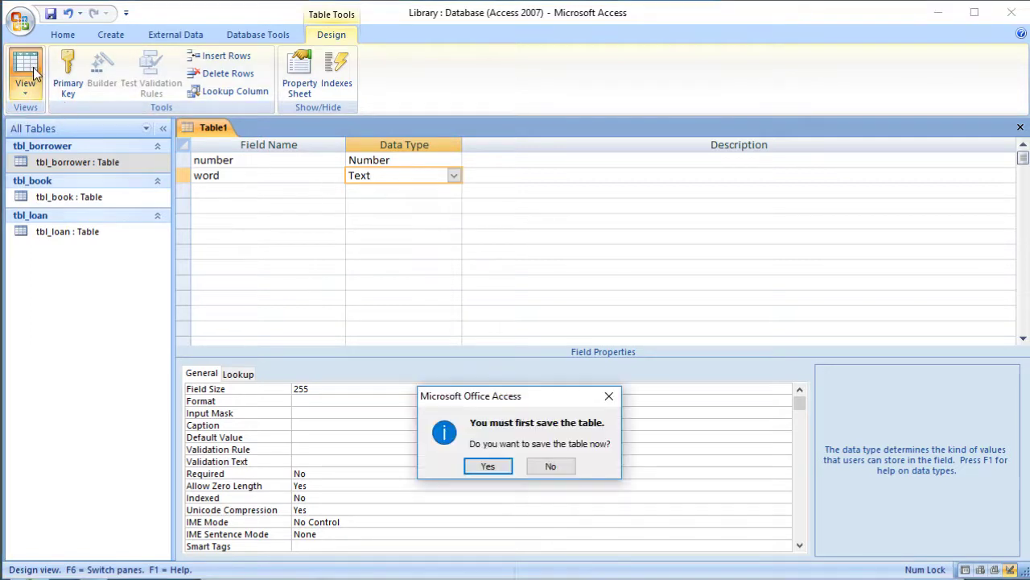
left_click(493, 467)
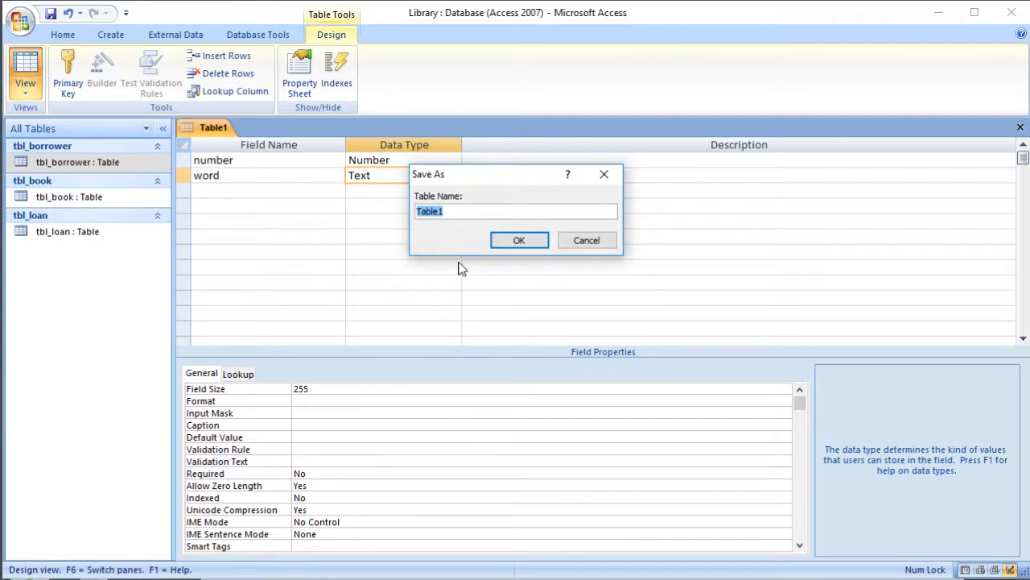
type("test")
left_click(522, 242)
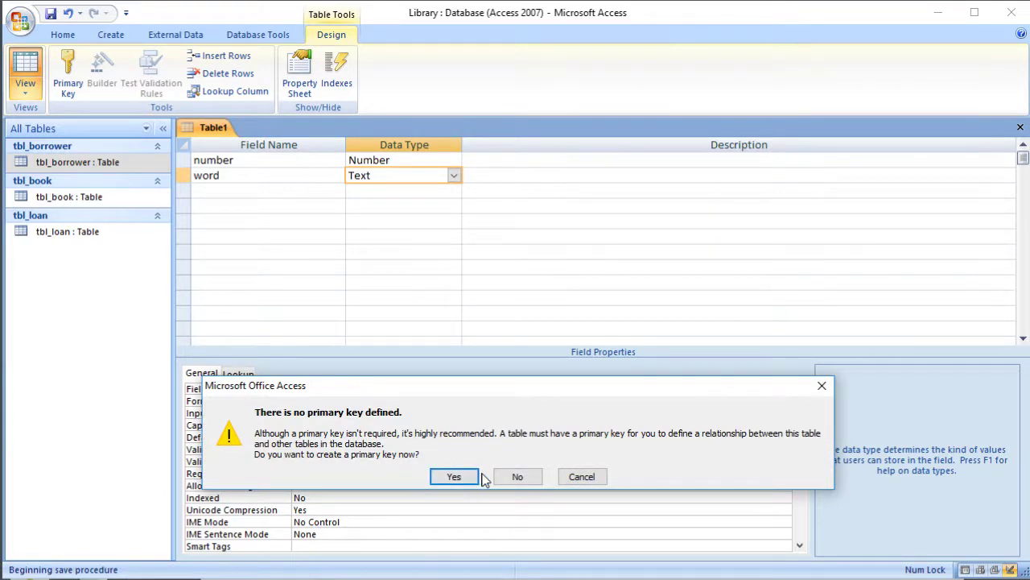
left_click(516, 478)
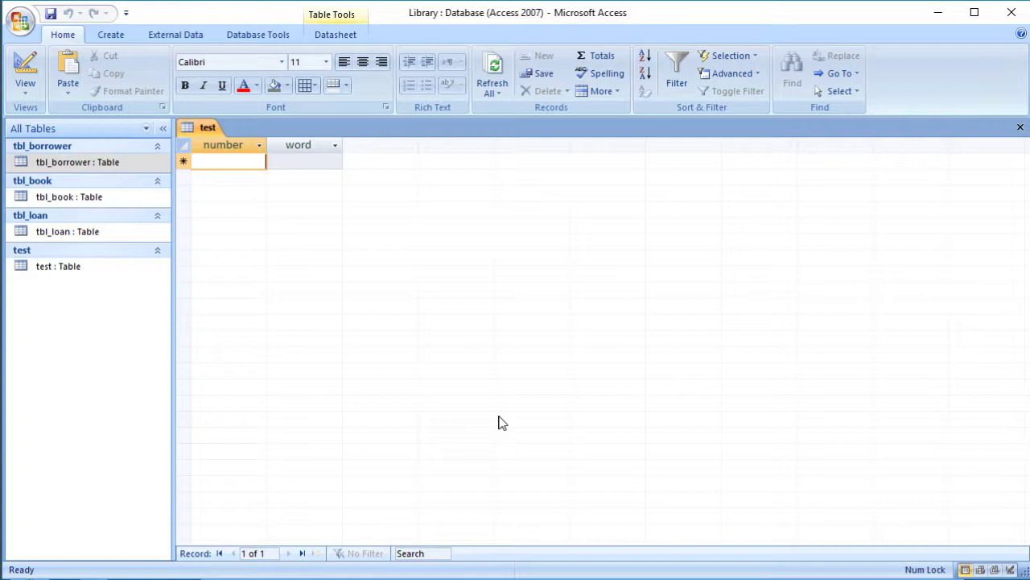
Enter records 1, 2, 3 and 10, each with the same number and word value
type("1")
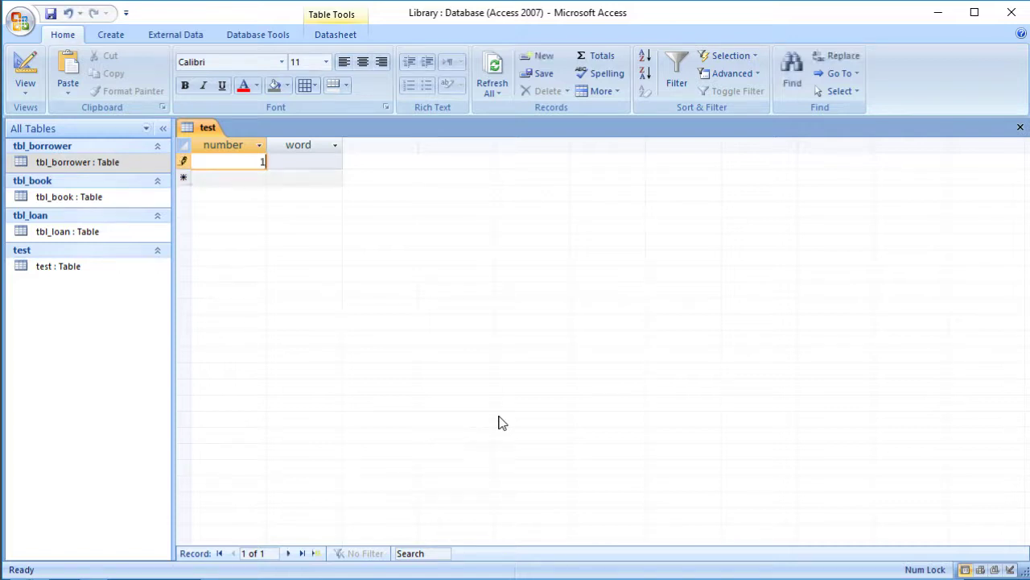
key("Tab")
type("1")
key("Down")
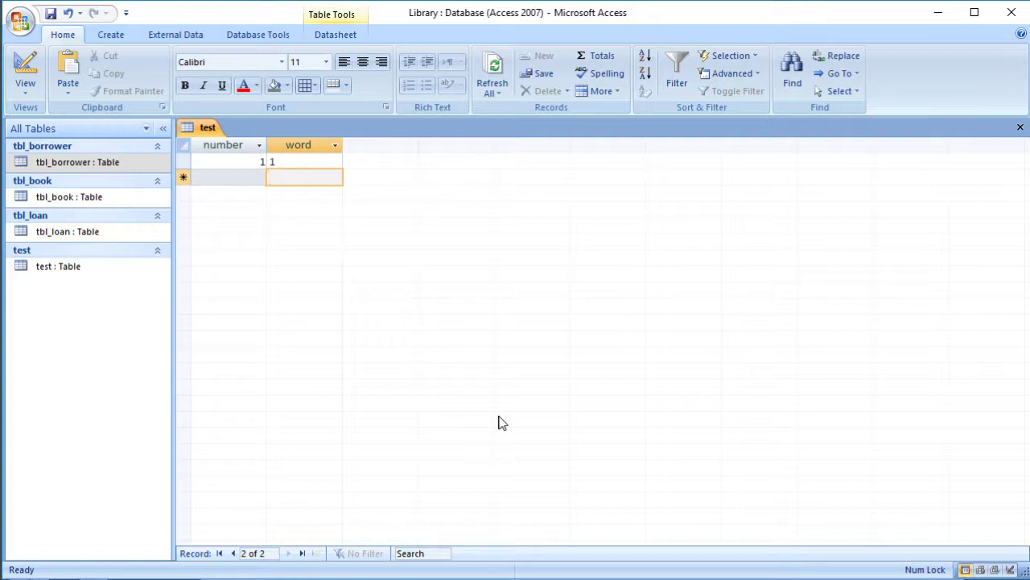
key("shift+Tab")
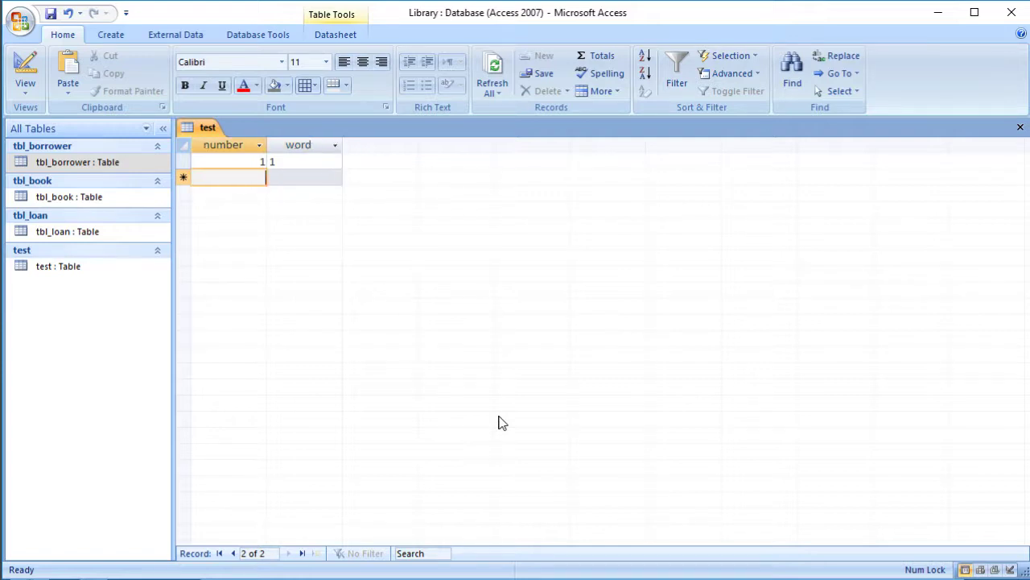
type("2")
key("Tab")
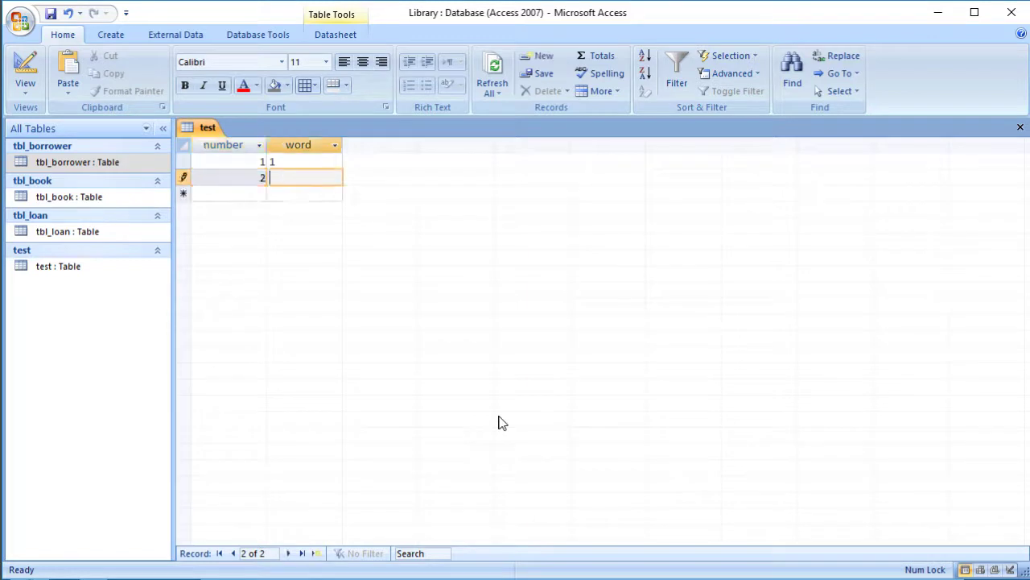
type("2")
key("Tab")
type("3")
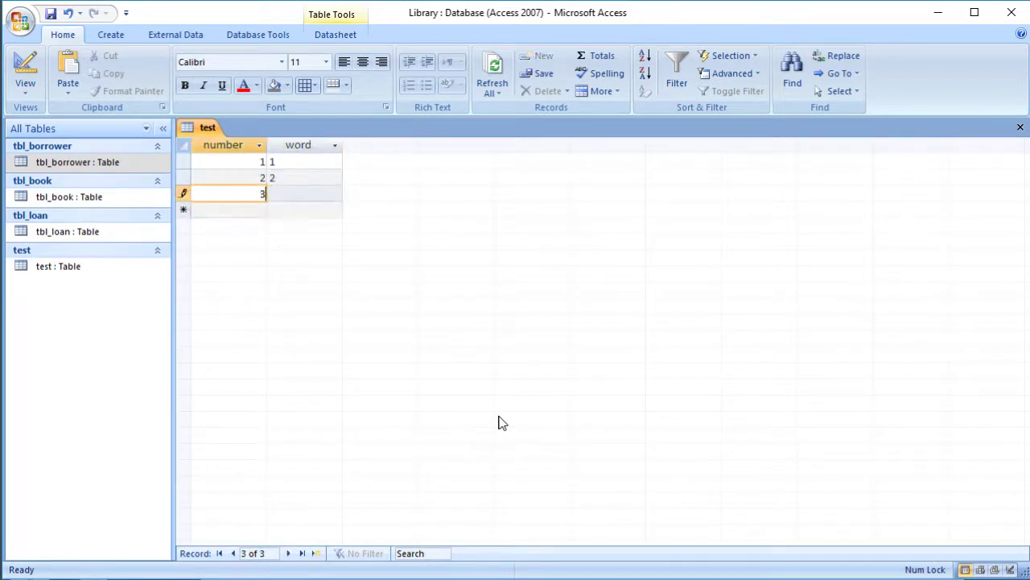
key("Tab")
type("3")
key("Tab")
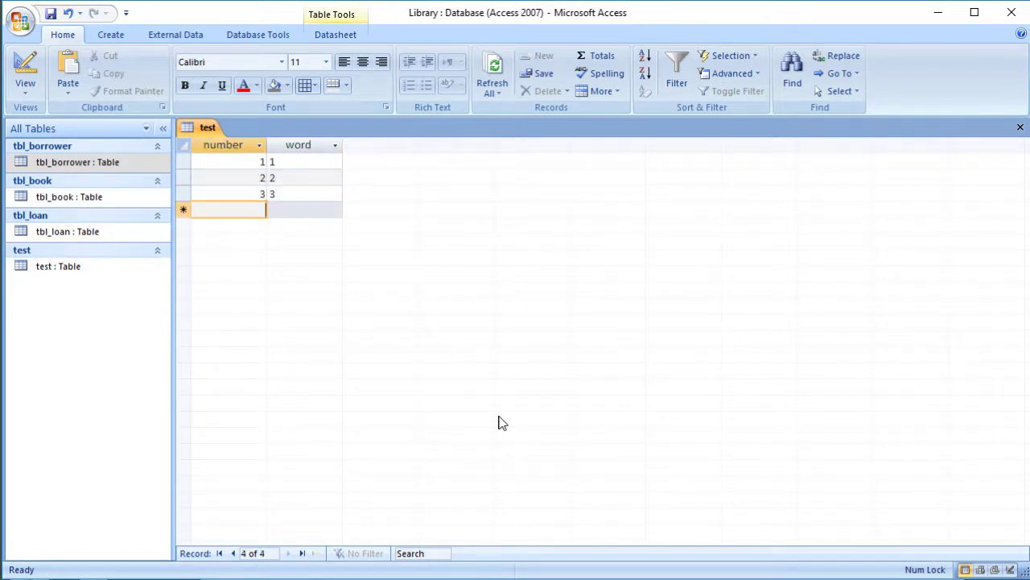
type("10")
key("Tab")
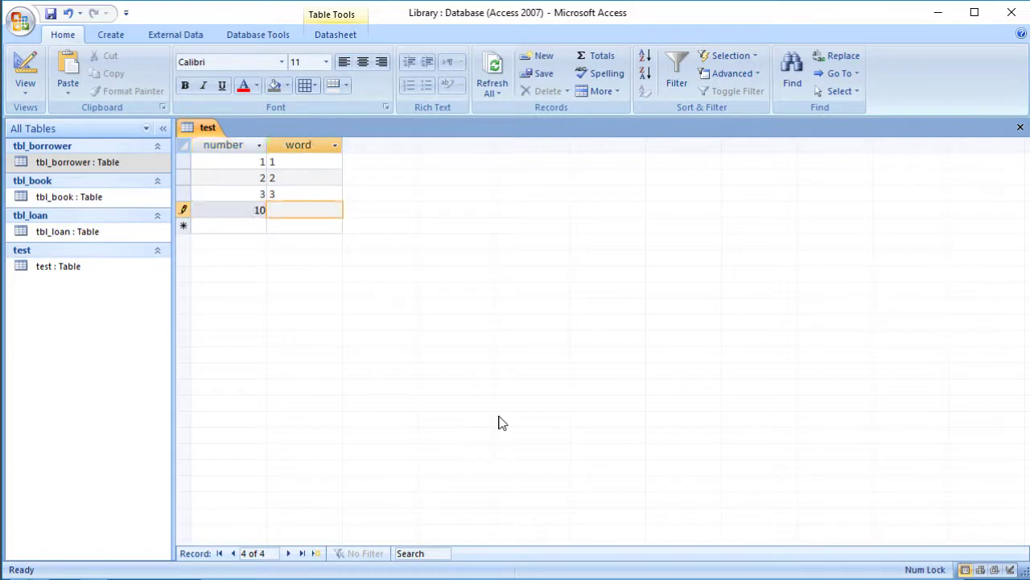
type("10")
key("Tab")
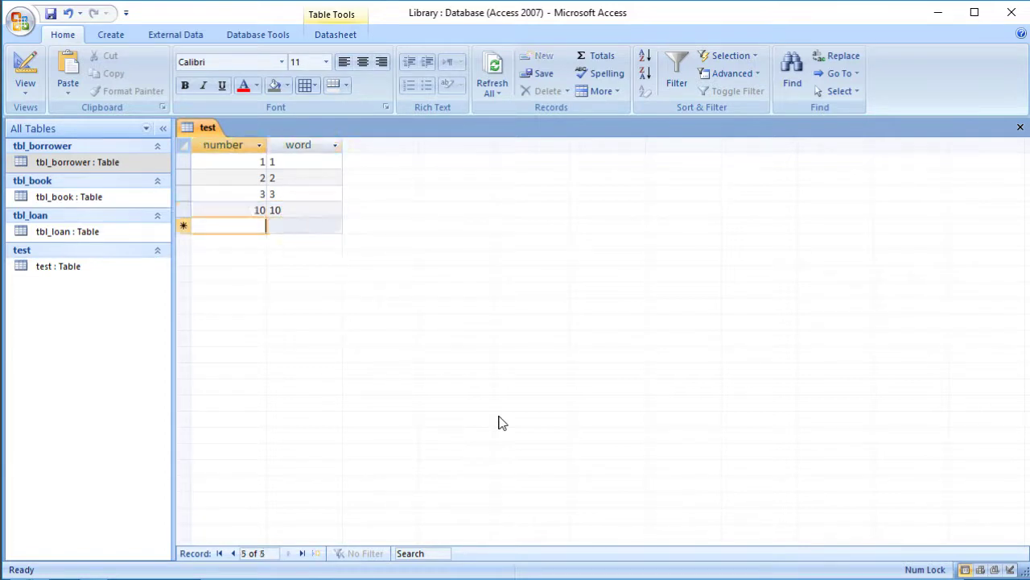
Add records 15, 21, 44, 123 and 1000 with matching number and word values
type("15")
key("Tab")
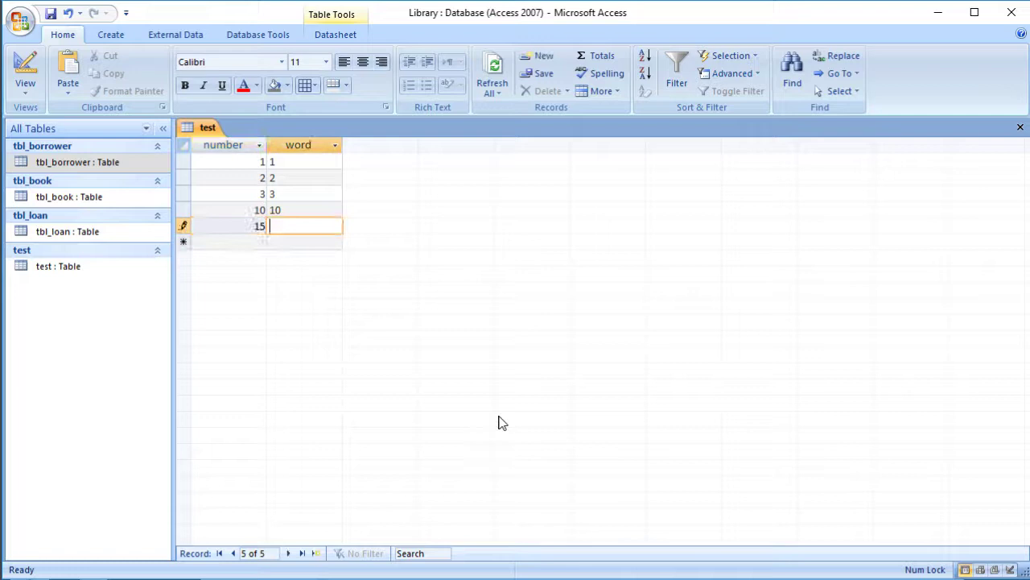
type("15")
key("Tab")
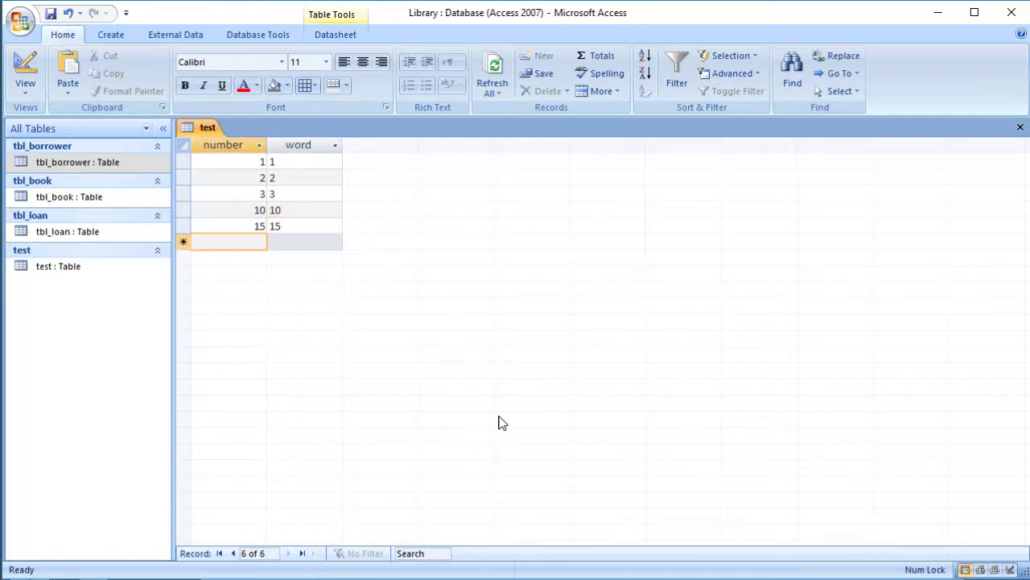
type("21")
key("Tab")
type("21")
key("Tab")
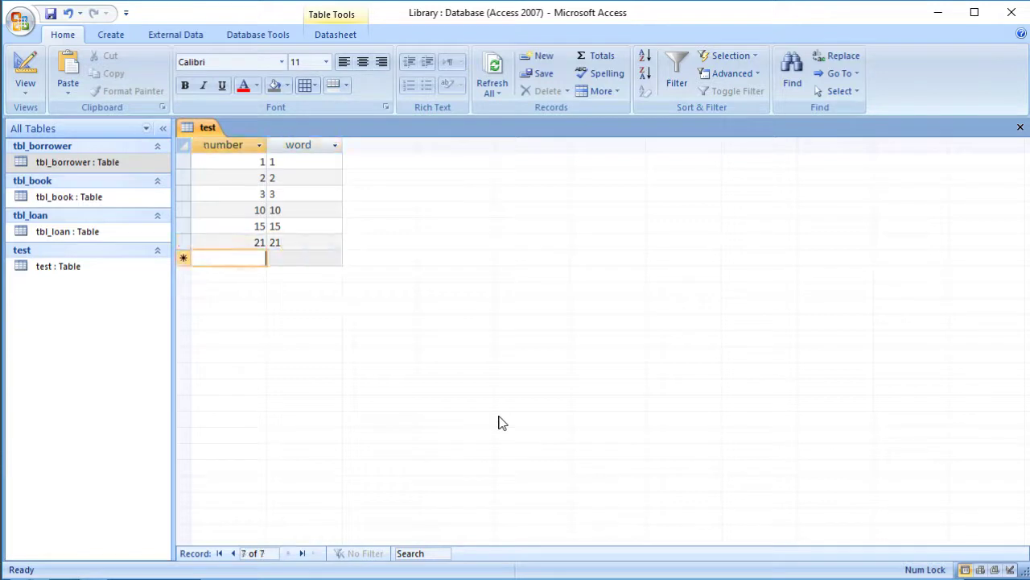
type("4")
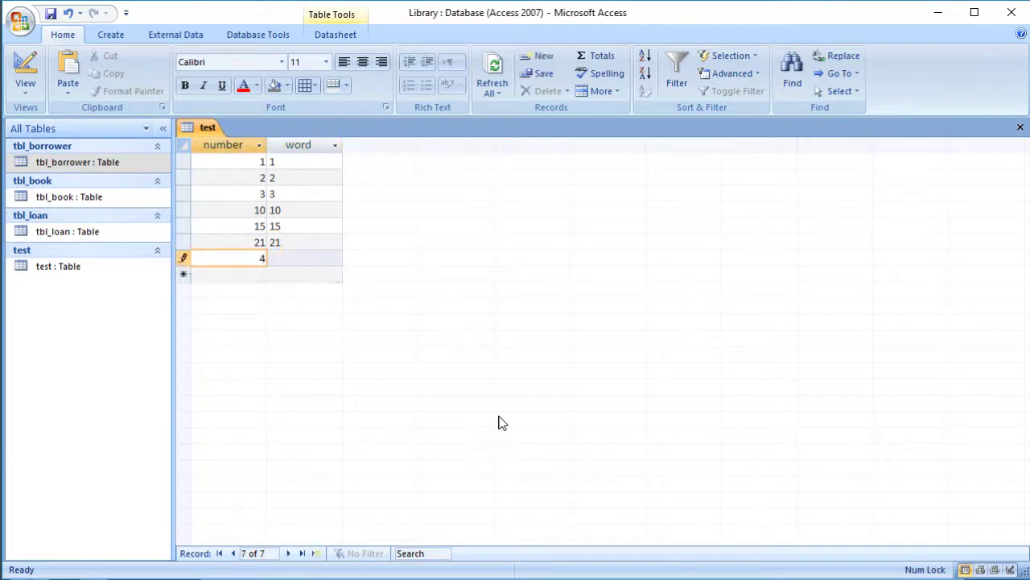
key("Tab")
key("shift+Tab")
key("F2")
type("4")
key("Tab")
type("44")
key("Tab")
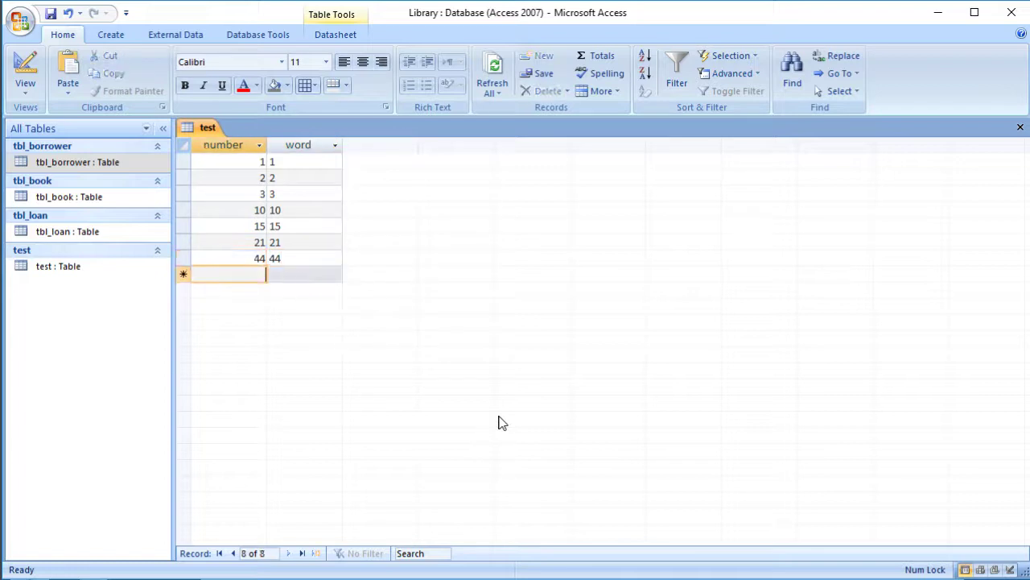
type("123")
key("Tab")
type("123")
key("Down")
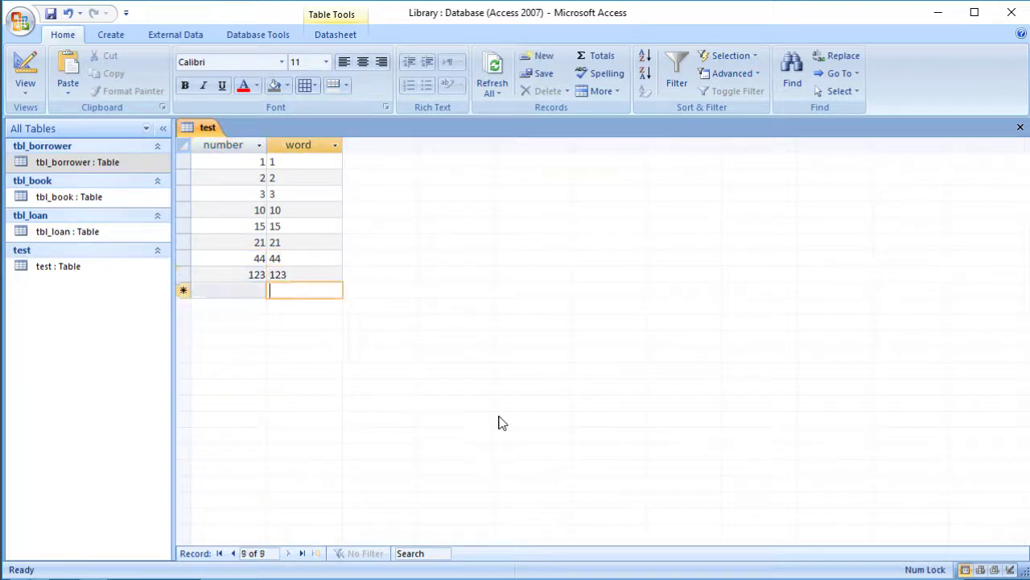
key("Up")
key("Down")
key("shift+Tab")
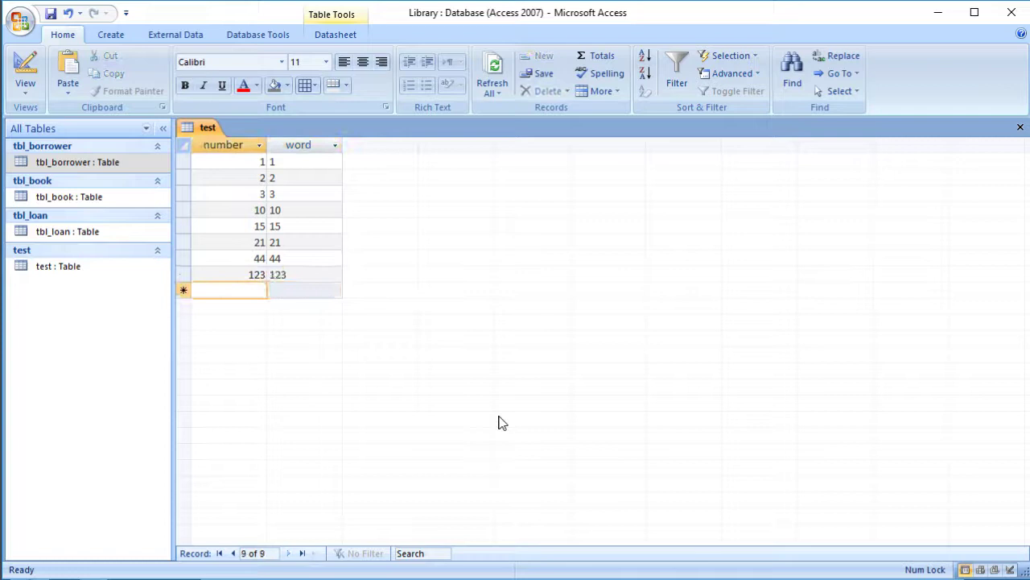
type("1000")
key("Tab")
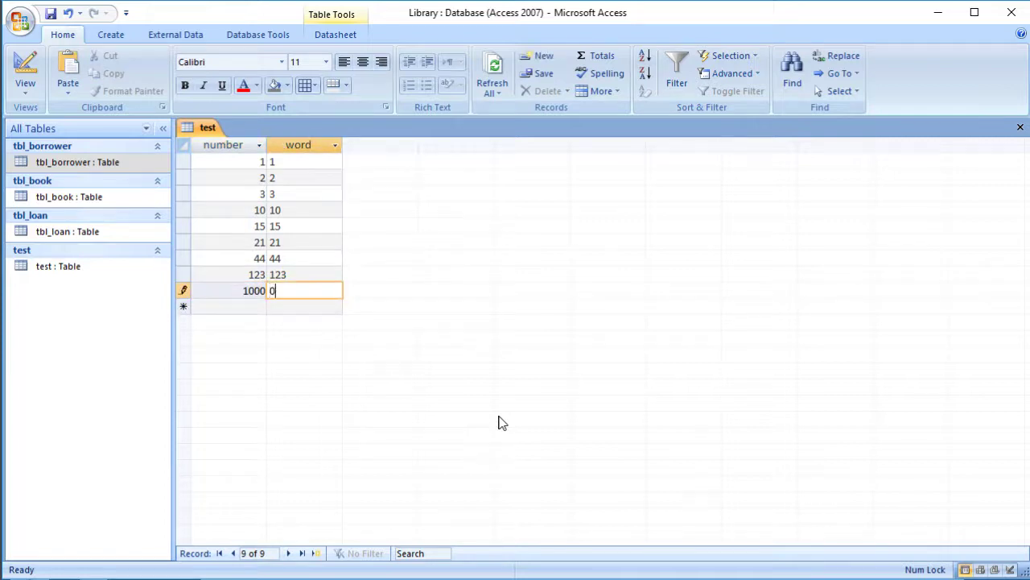
type("1000")
Sort by number smallest first, then largest first, then smallest first again (1 to 1000)
left_click(250, 291)
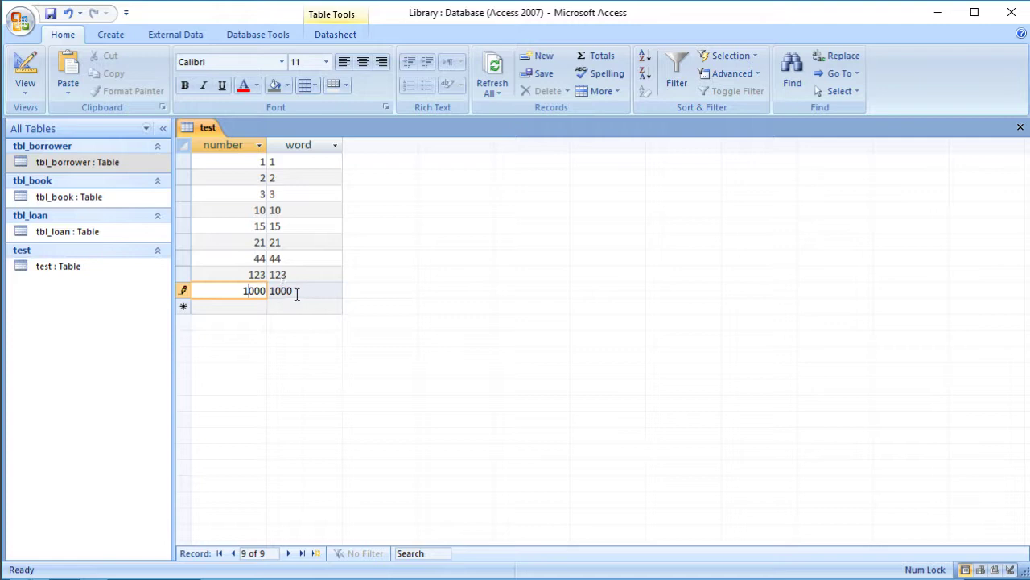
left_click(259, 147)
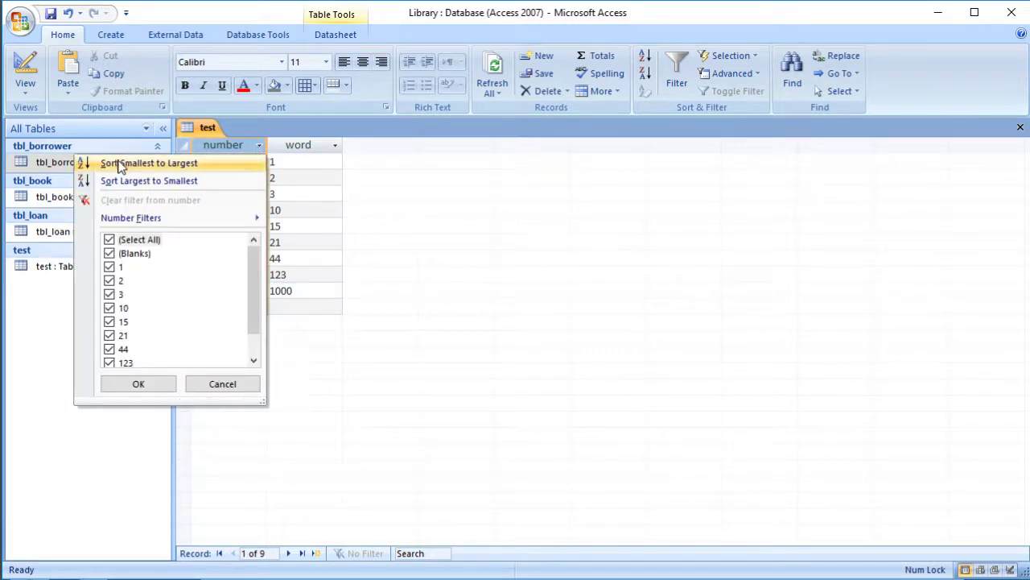
left_click(191, 164)
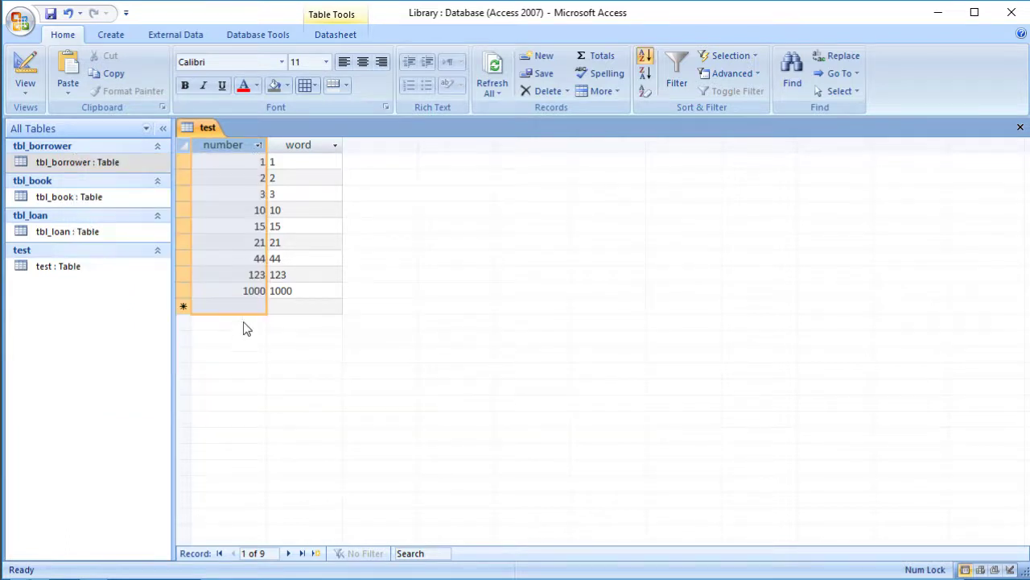
left_click(259, 147)
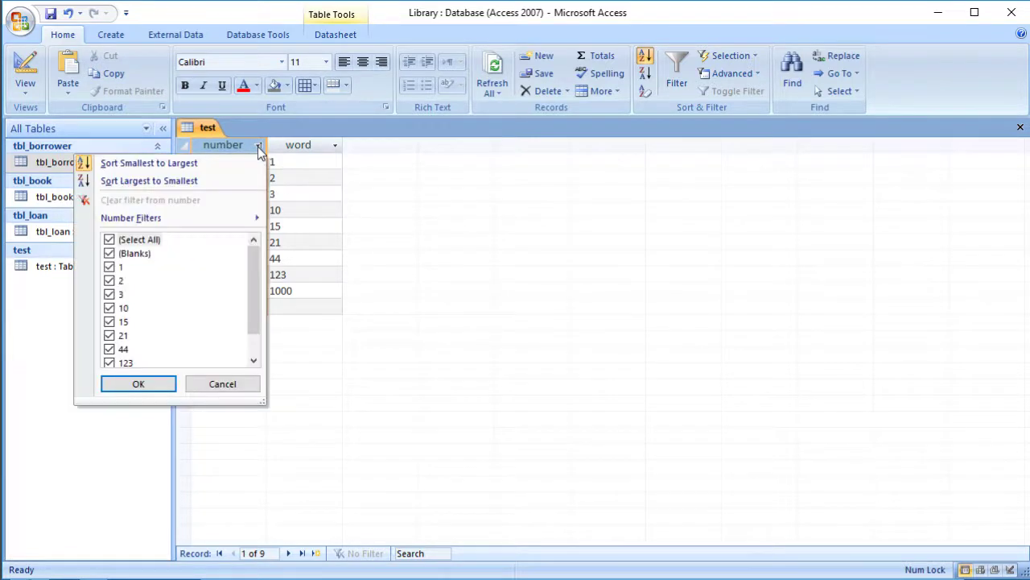
left_click(194, 184)
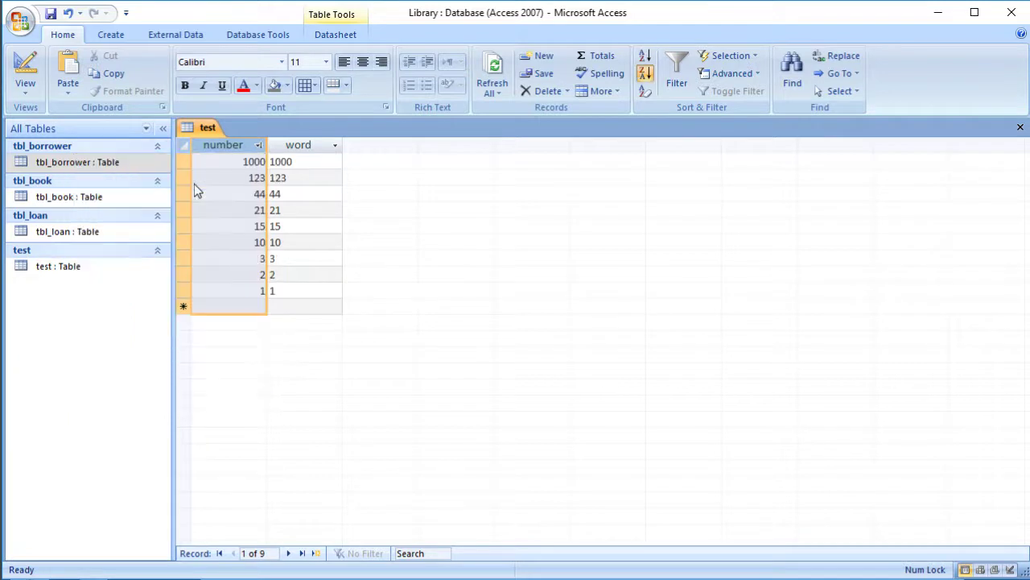
left_click(259, 146)
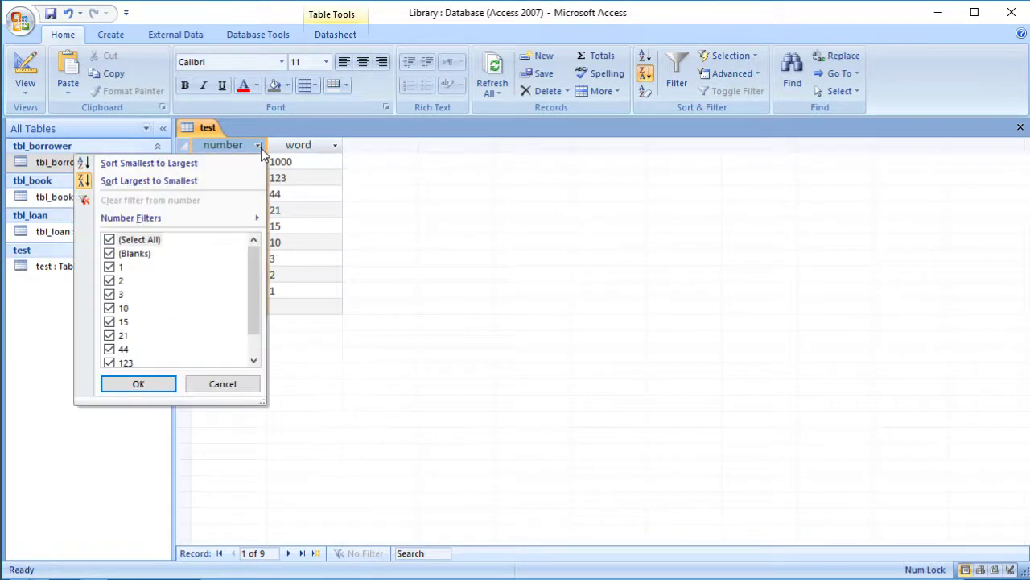
left_click(185, 160)
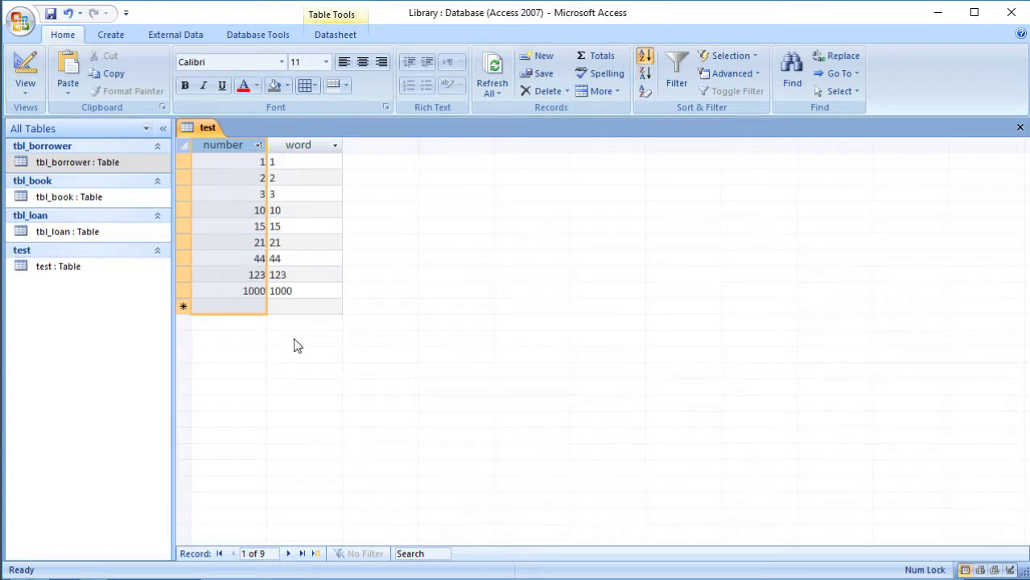
left_click(308, 162)
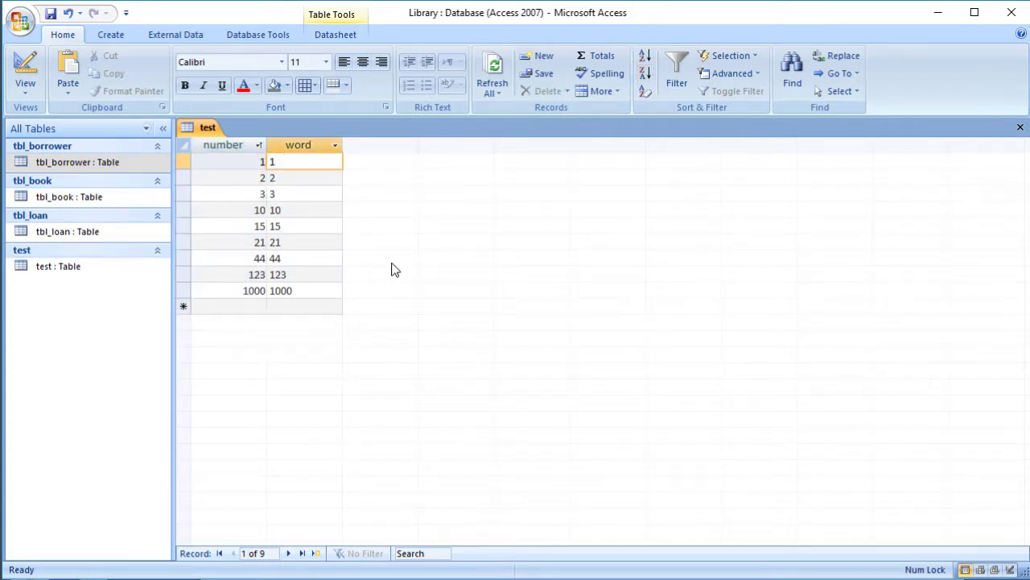
left_click(334, 147)
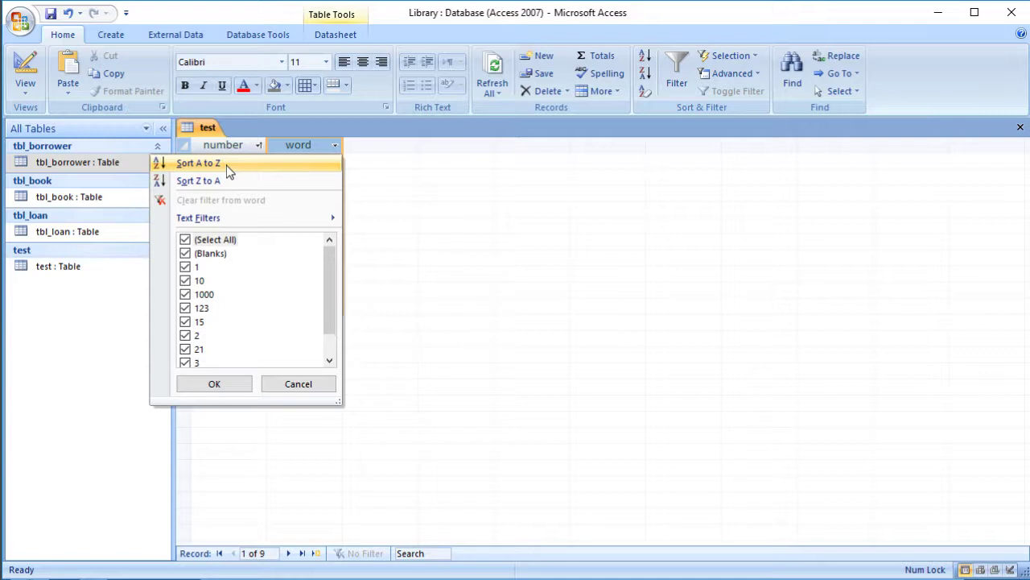
Sort word A to Z, re-sort number ascending, then word A to Z again
left_click(226, 165)
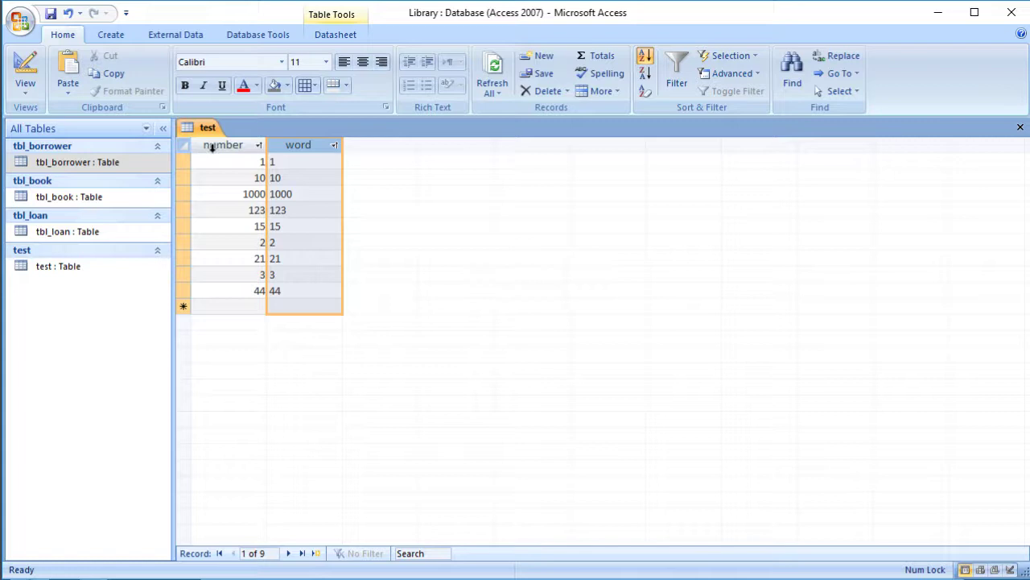
left_click(258, 145)
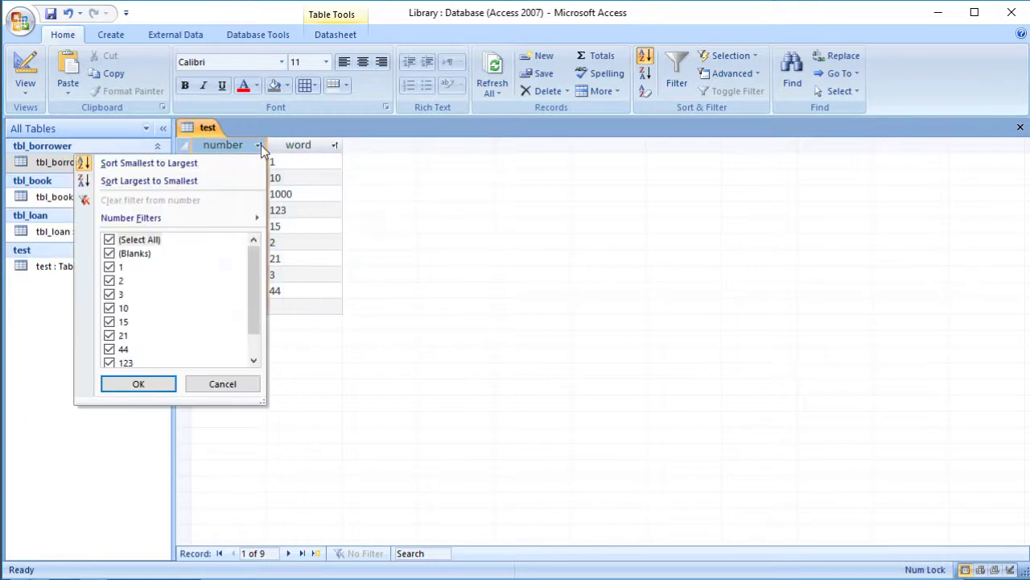
left_click(169, 163)
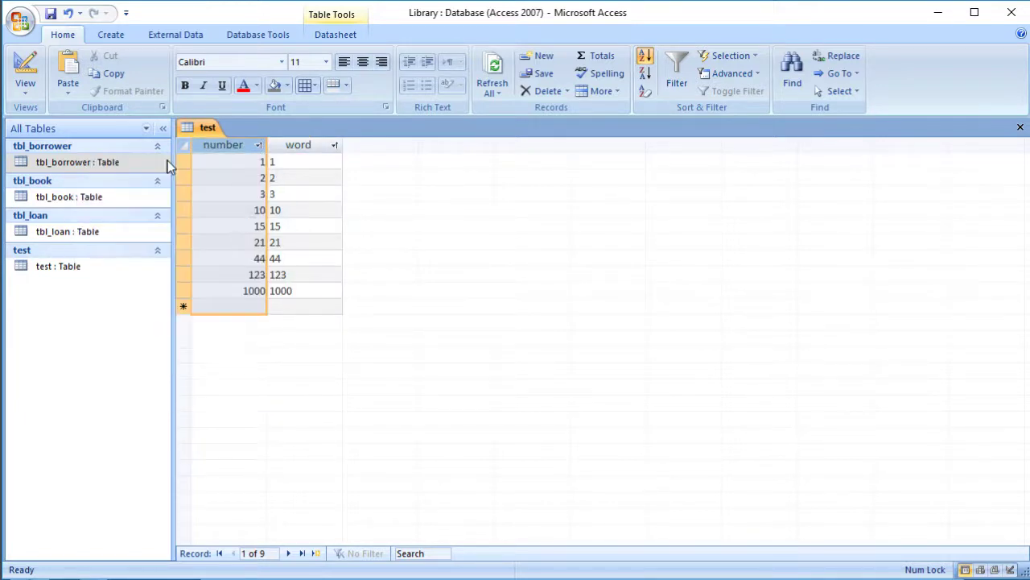
left_click(335, 145)
left_click(294, 165)
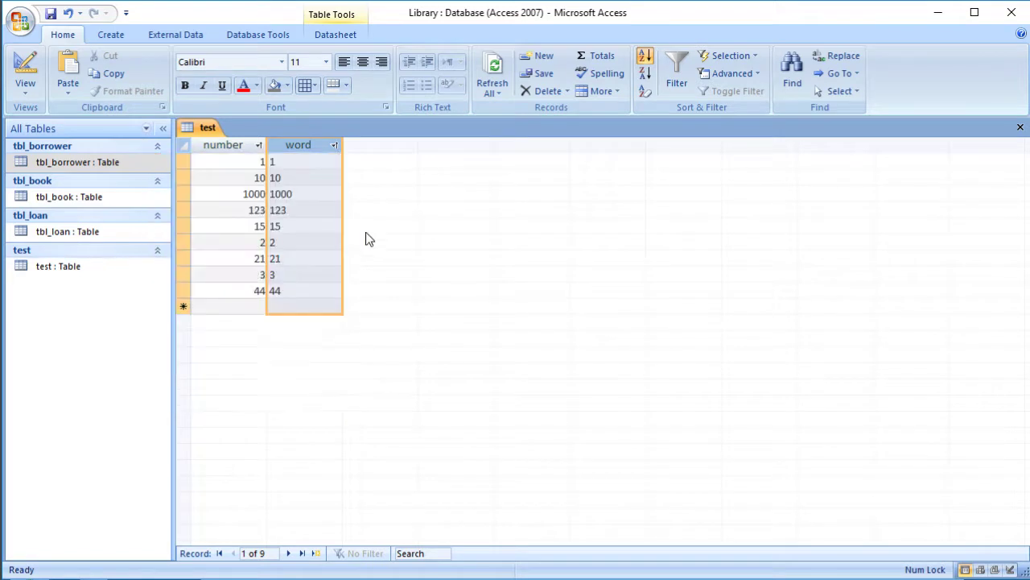
left_click(305, 284)
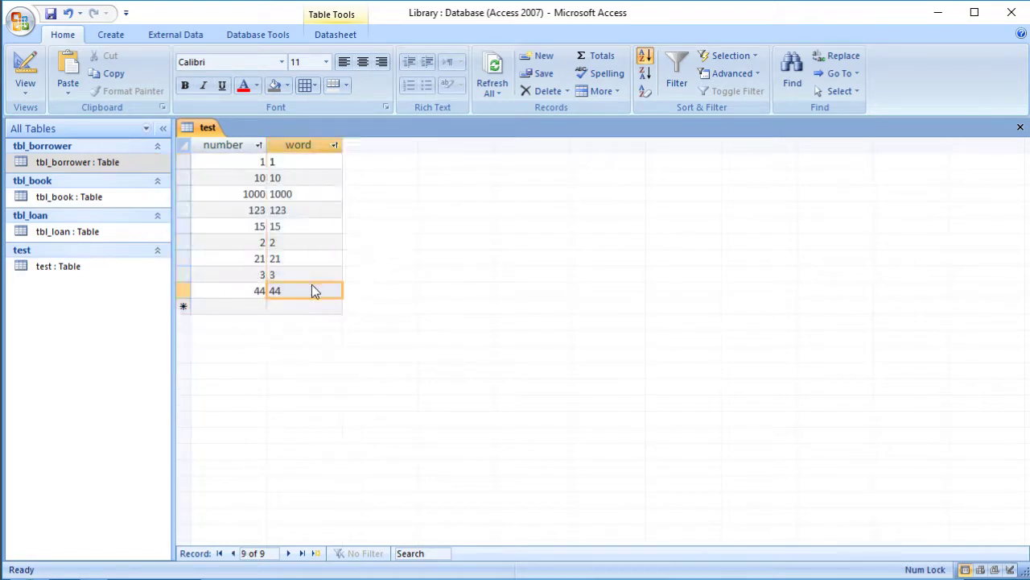